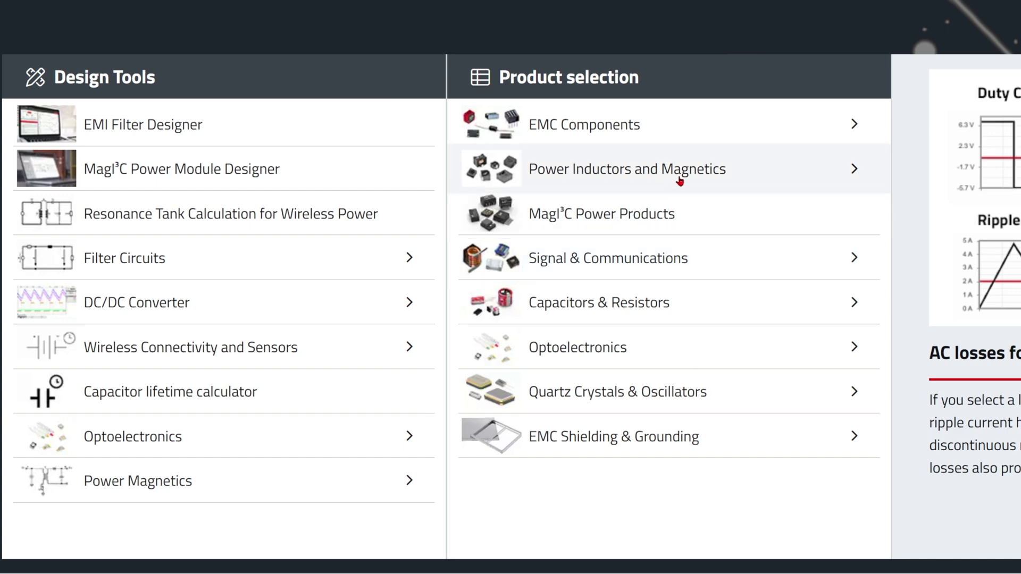
- Open the Power Inductors selection from Power Inductors and Magnetics and start its Buck Converter design tool
{"action": "left_click", "coordinate": [851, 169]}
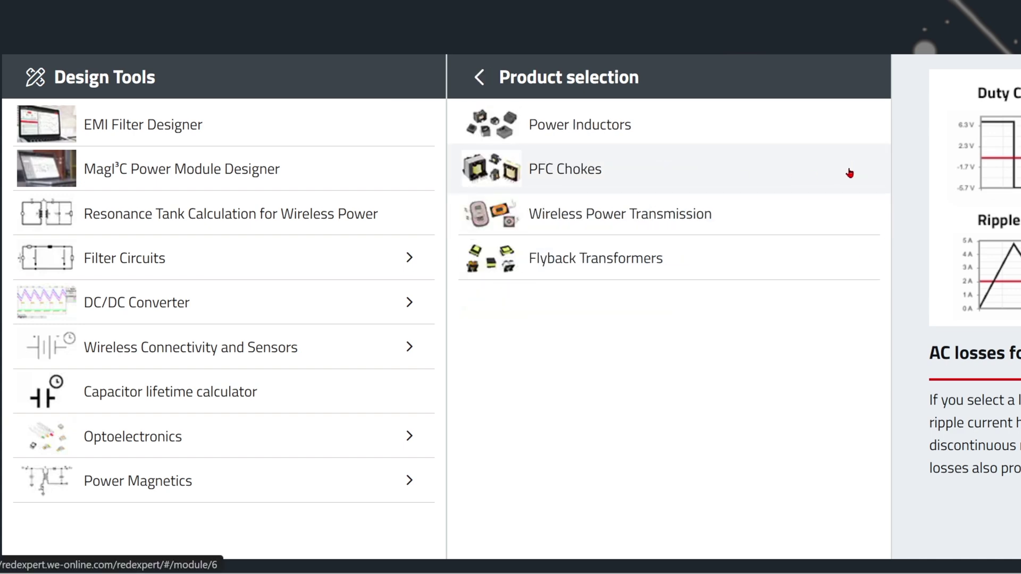
{"action": "left_click", "coordinate": [567, 131]}
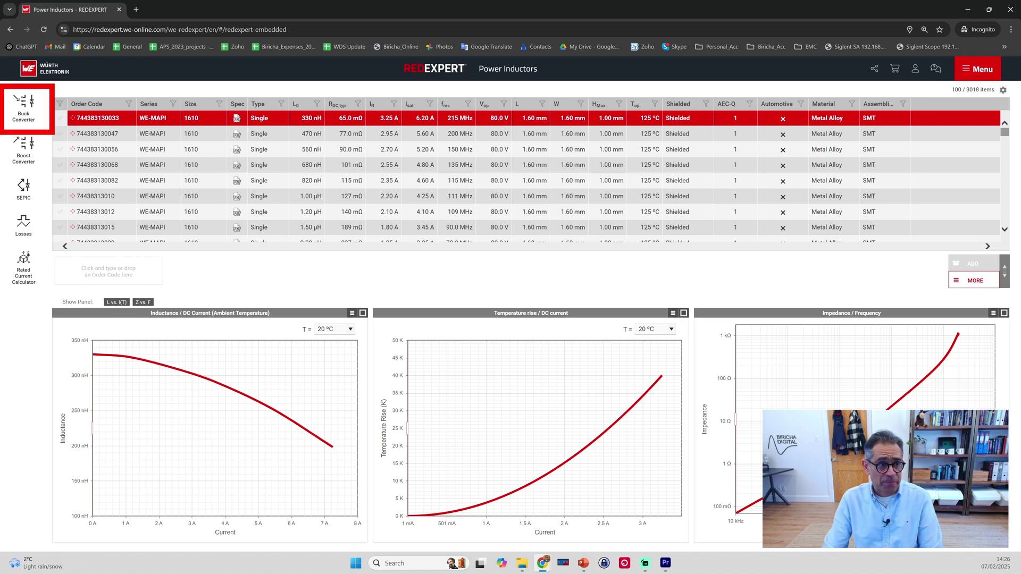
{"action": "left_click", "coordinate": [24, 103]}
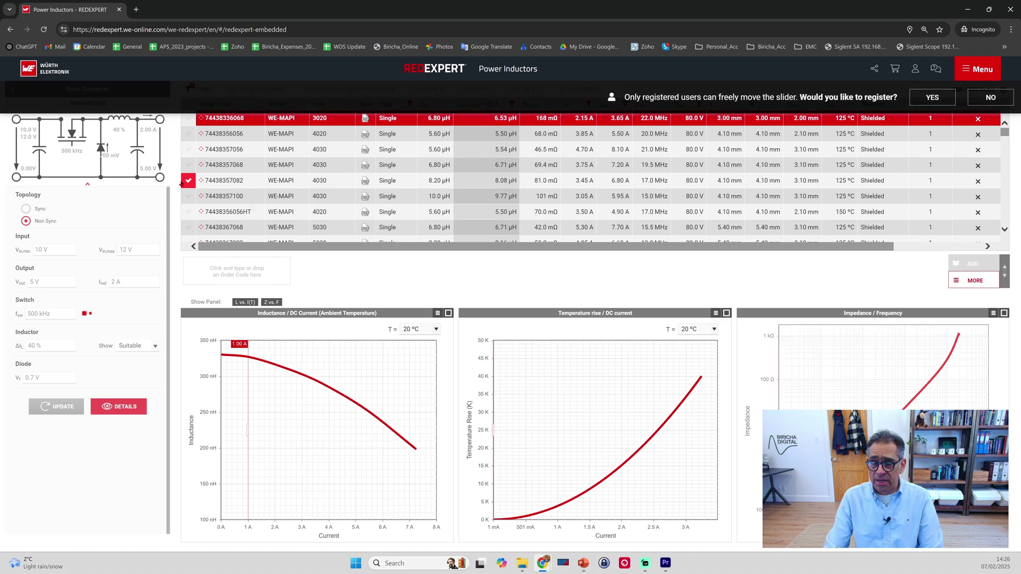
- Set the buck converter's input voltage range to a 10 V minimum and a 14 V maximum
{"action": "left_click", "coordinate": [57, 251]}
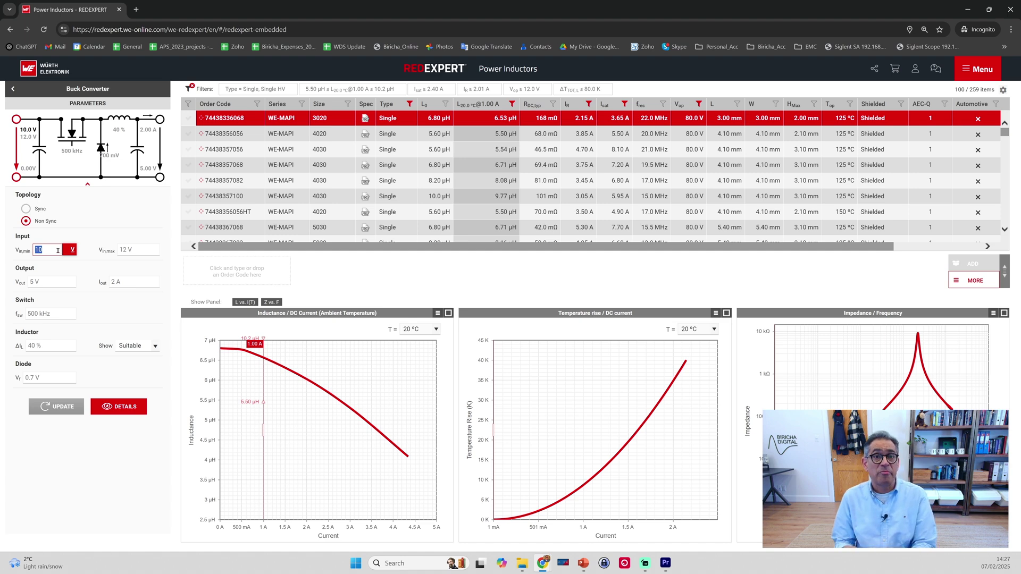
{"action": "type", "text": "10"}
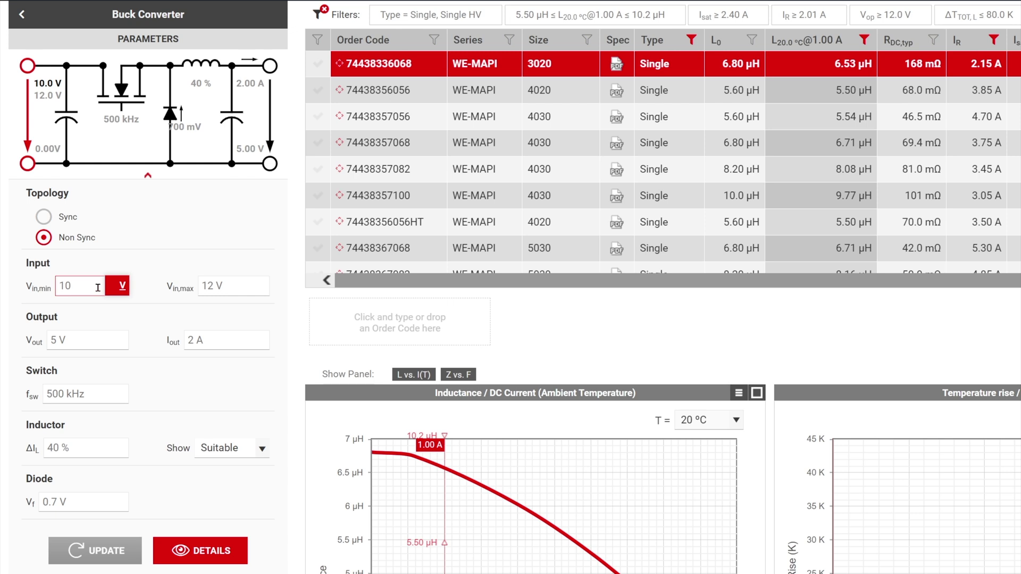
{"action": "key", "text": "Tab"}
{"action": "type", "text": "14"}
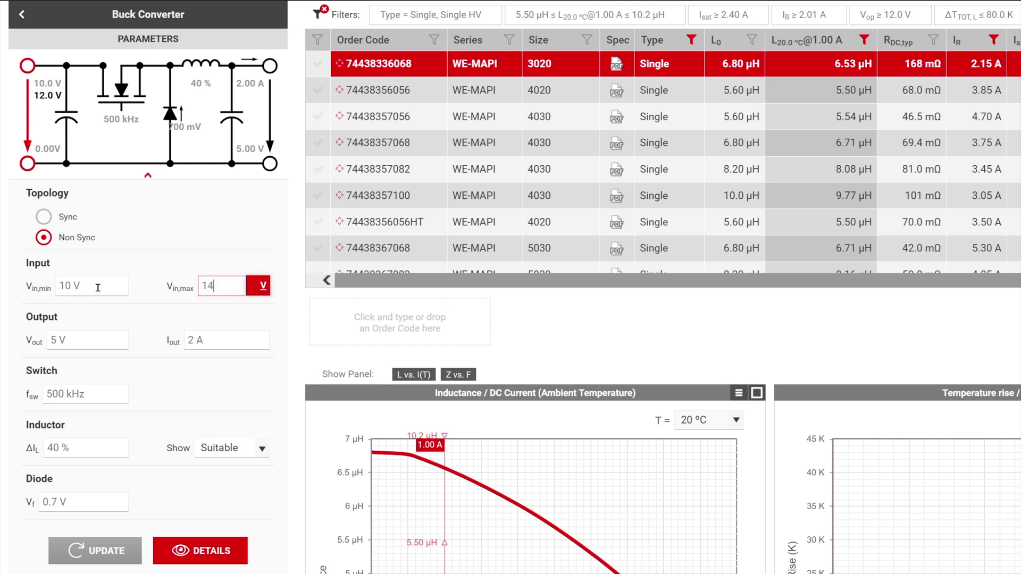
{"action": "key", "text": "Tab"}
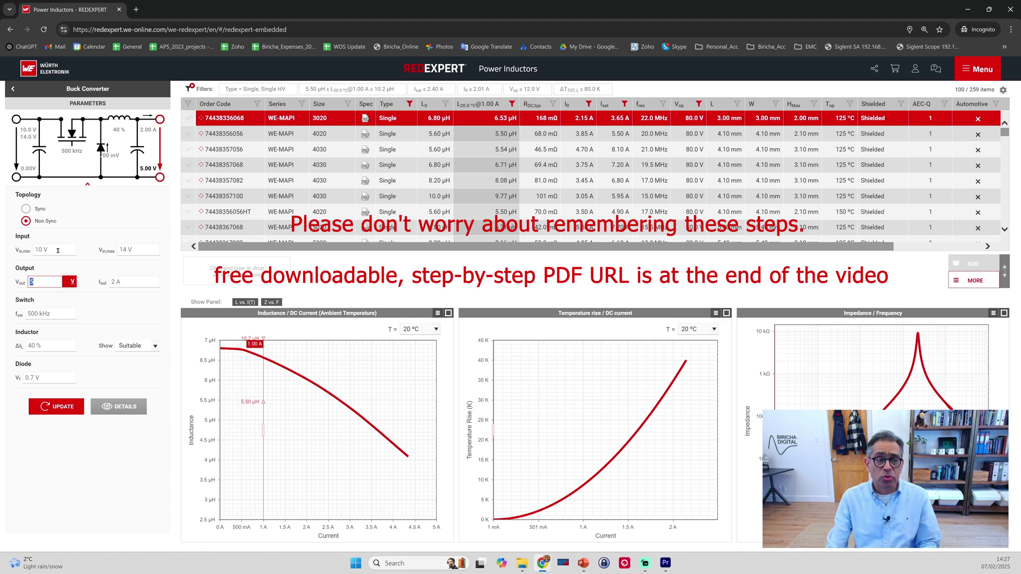
{"action": "left_click", "coordinate": [58, 251]}
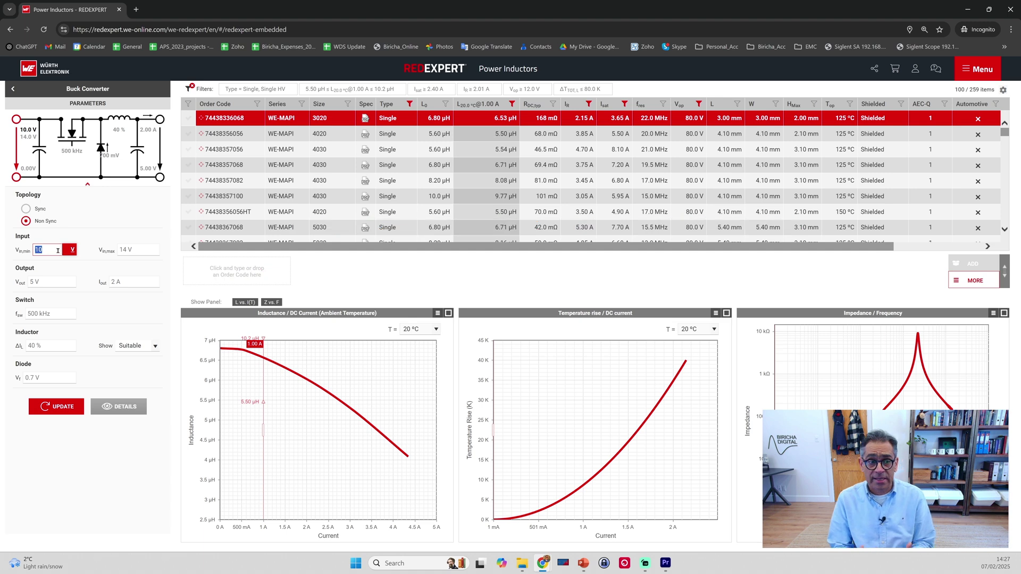
{"action": "left_click", "coordinate": [139, 250]}
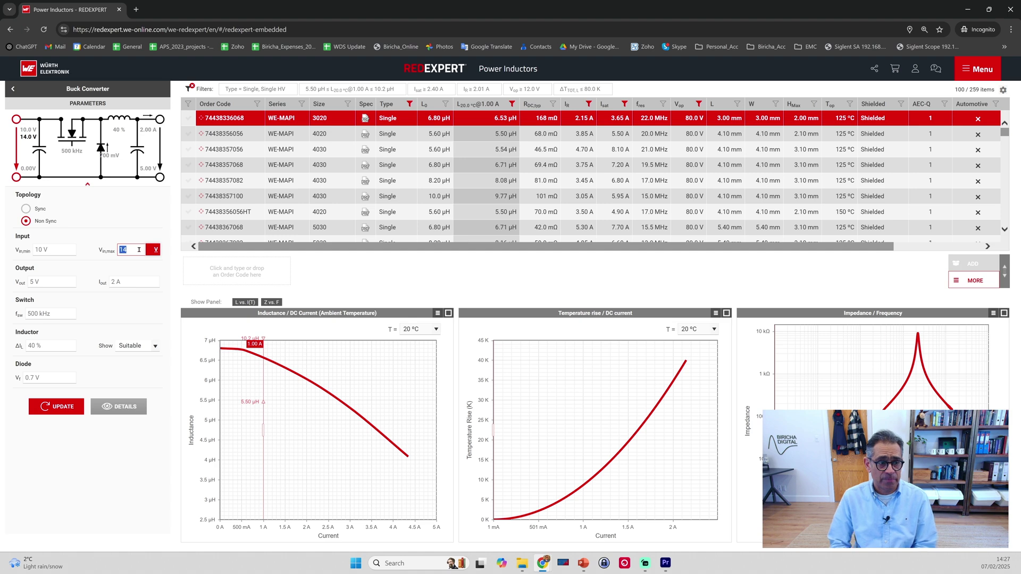
{"action": "key", "text": "Tab"}
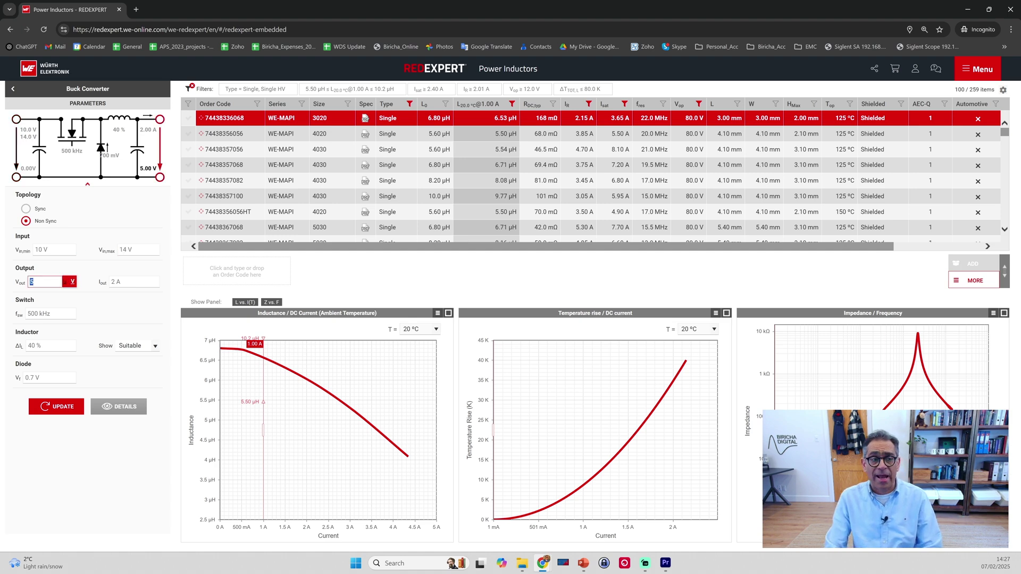
- Set the output current to 1 A and the switching frequency to 200 kHz, and update the list of suitable inductors
{"action": "left_click", "coordinate": [124, 277]}
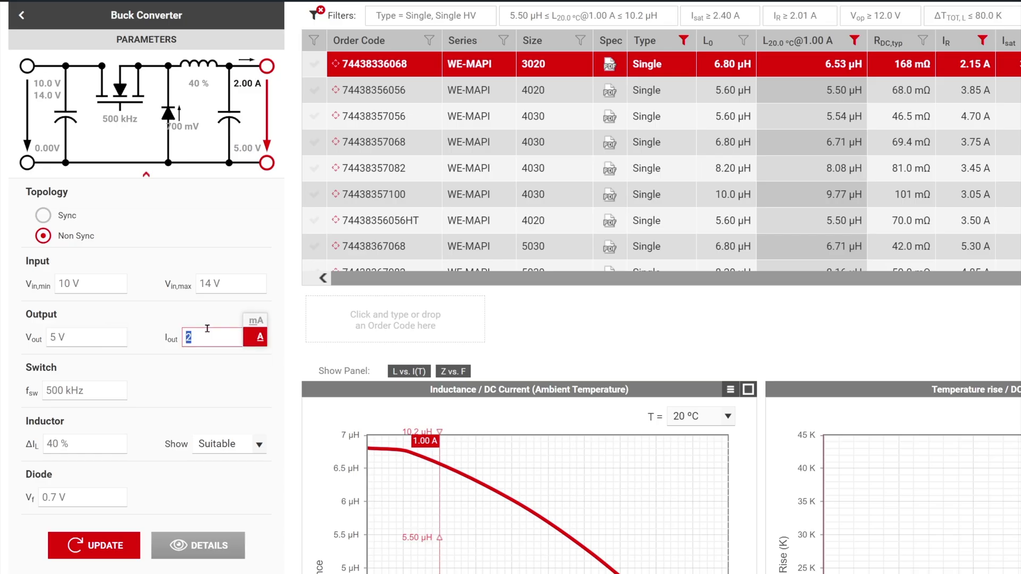
{"action": "type", "text": "1"}
{"action": "key", "text": "Tab"}
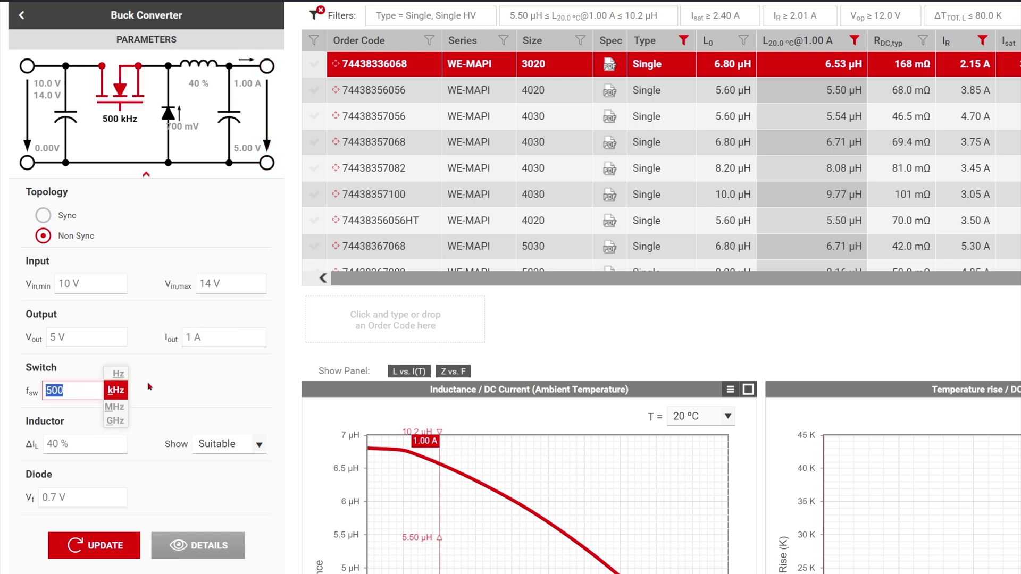
{"action": "type", "text": "22"}
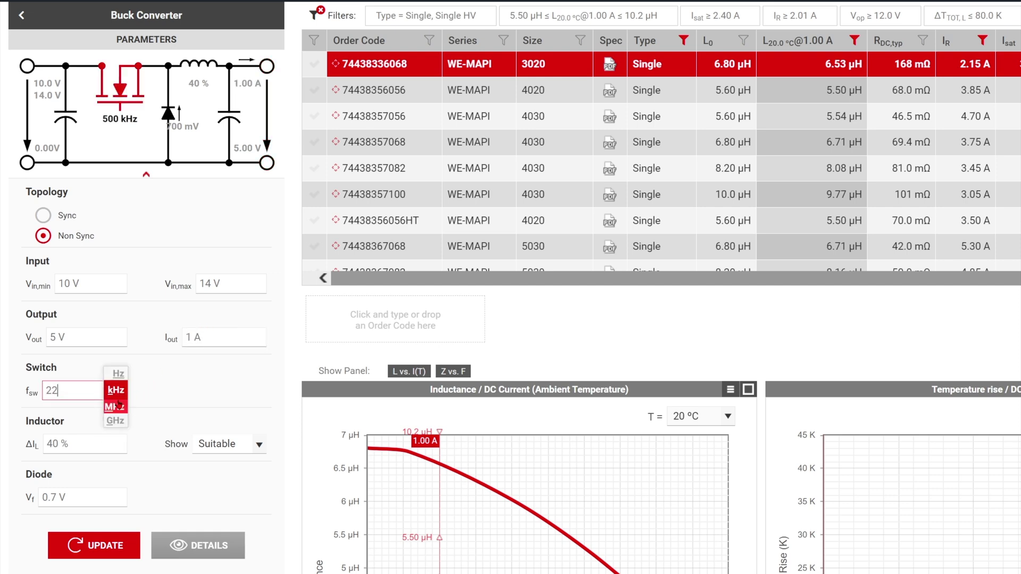
{"action": "key", "text": "BackSpace"}
{"action": "type", "text": "00"}
{"action": "key", "text": "Tab"}
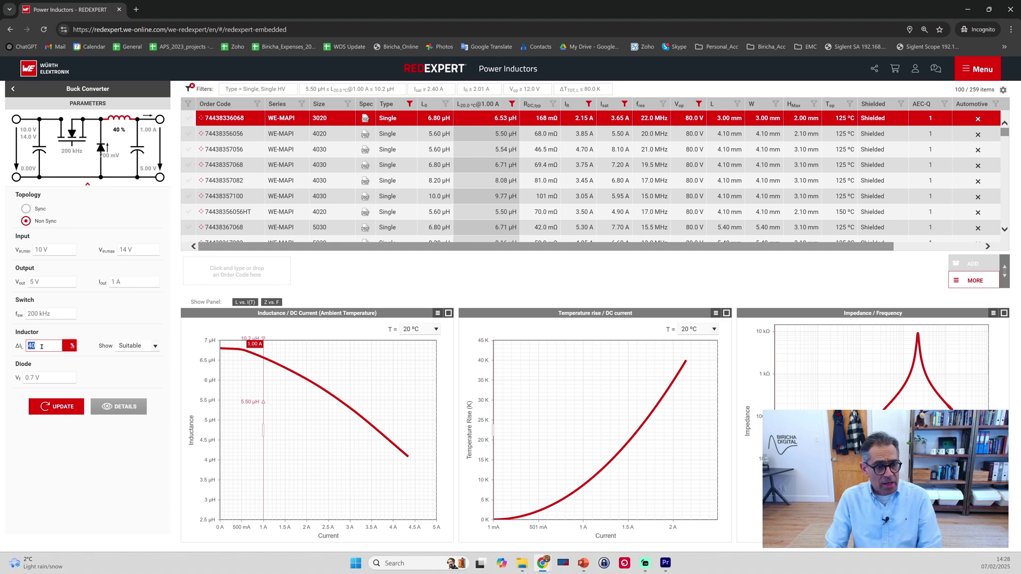
{"action": "left_click", "coordinate": [55, 409]}
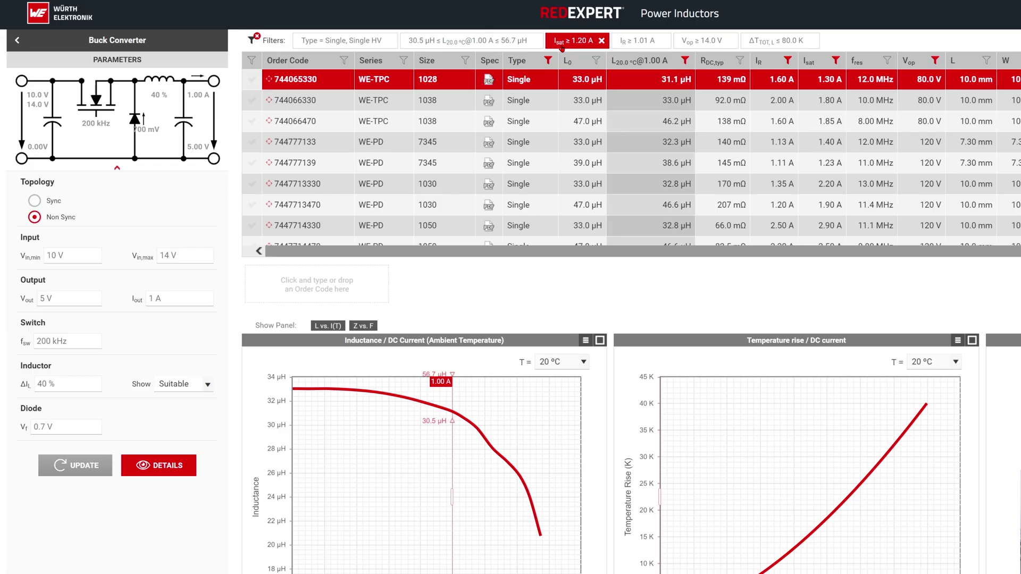
- Filter the inductors to a saturation current Isat from 2 A to 3 A
{"action": "left_click", "coordinate": [423, 91]}
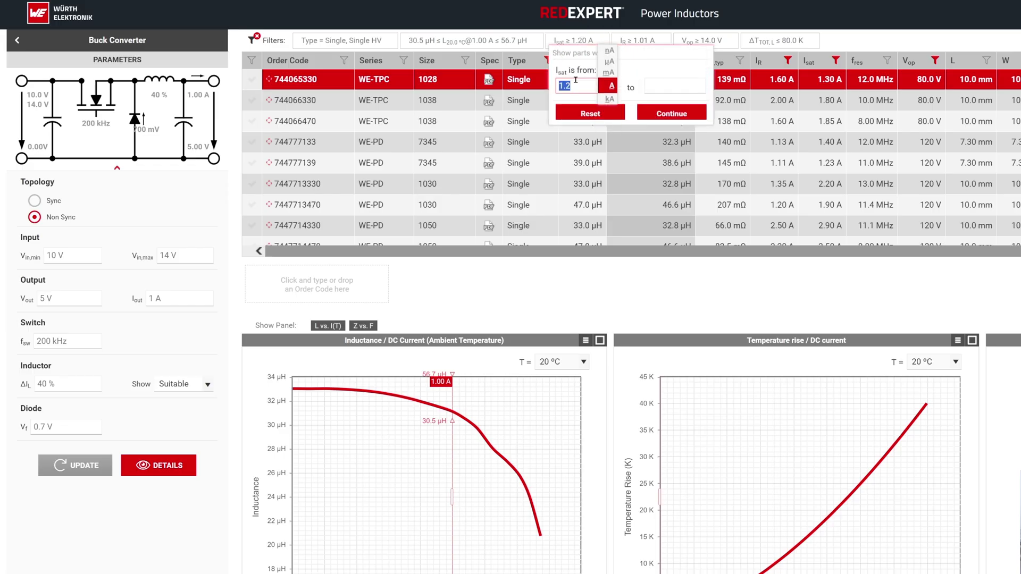
{"action": "left_click", "coordinate": [585, 83]}
{"action": "left_click_drag", "start_coordinate": [585, 82], "coordinate": [551, 84]}
{"action": "type", "text": "2"}
{"action": "key", "text": "Tab"}
{"action": "type", "text": "3"}
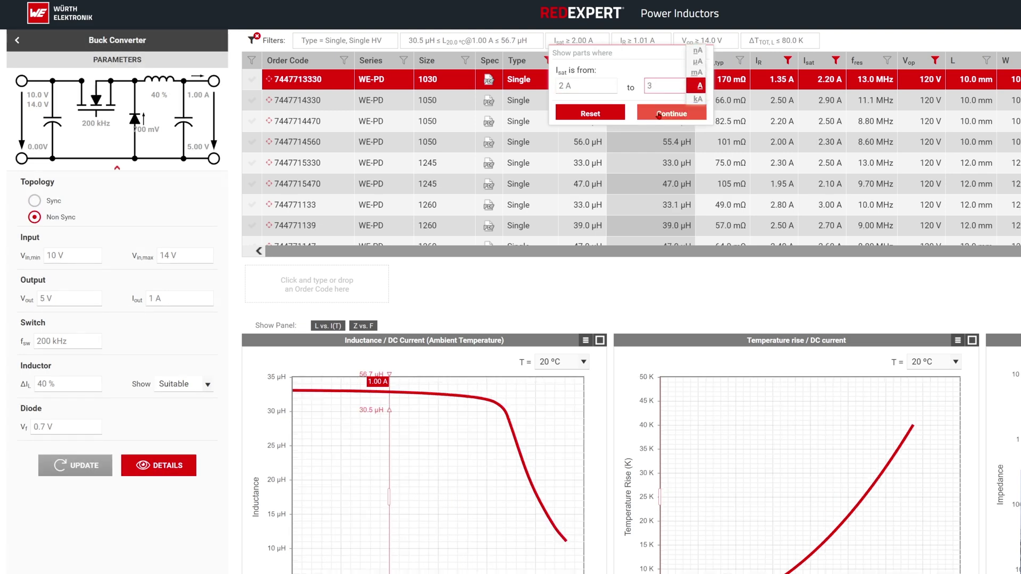
{"action": "left_click", "coordinate": [660, 115]}
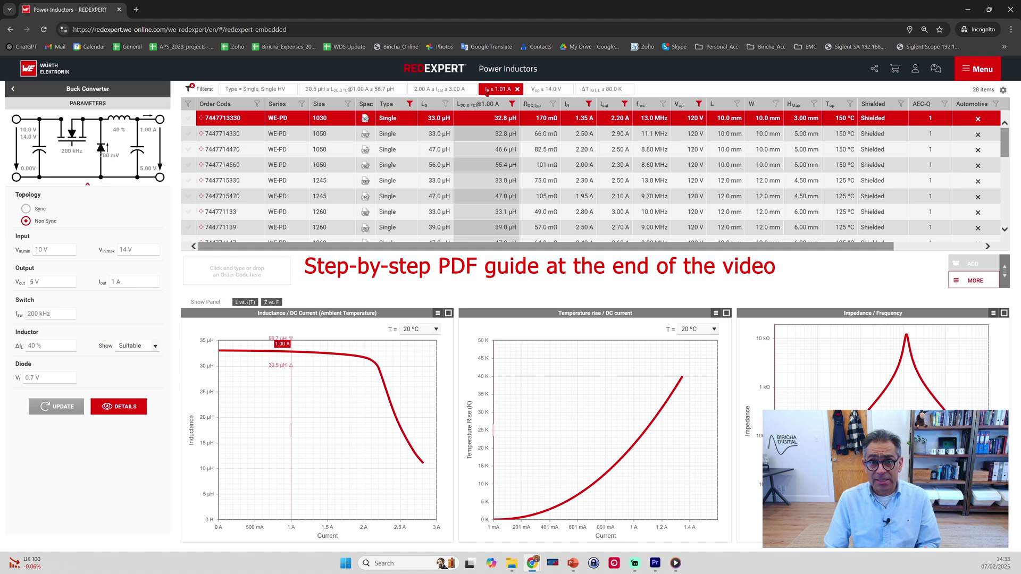
- Limit the rated current IR filter to a maximum of 3 A
{"action": "left_click", "coordinate": [489, 91]}
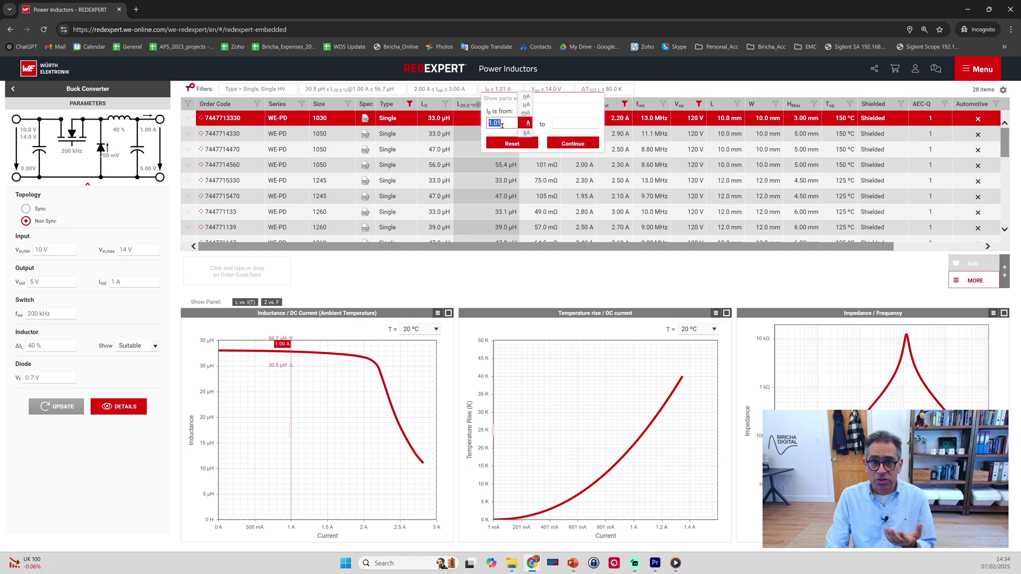
{"action": "left_click", "coordinate": [562, 124]}
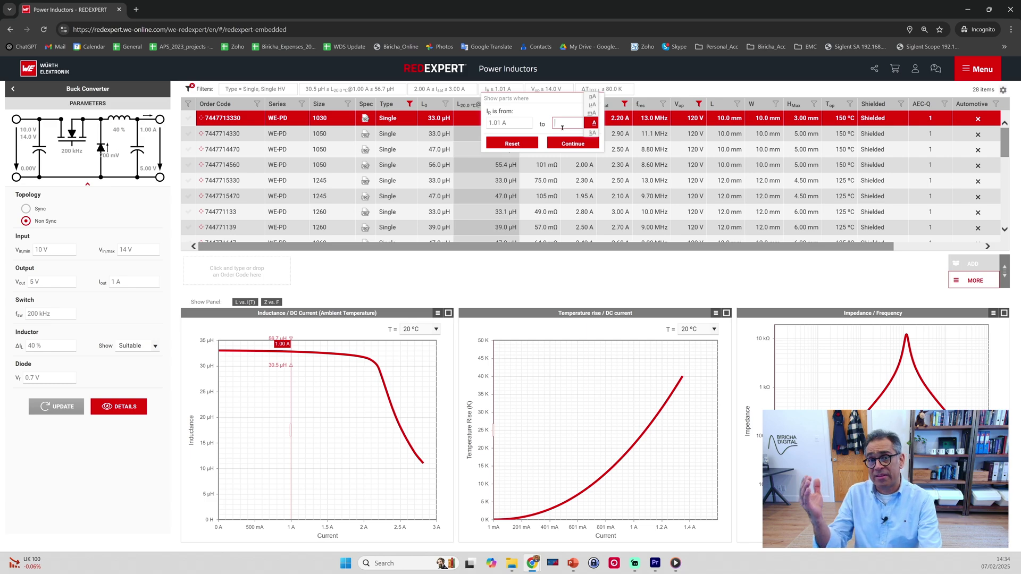
{"action": "type", "text": "3"}
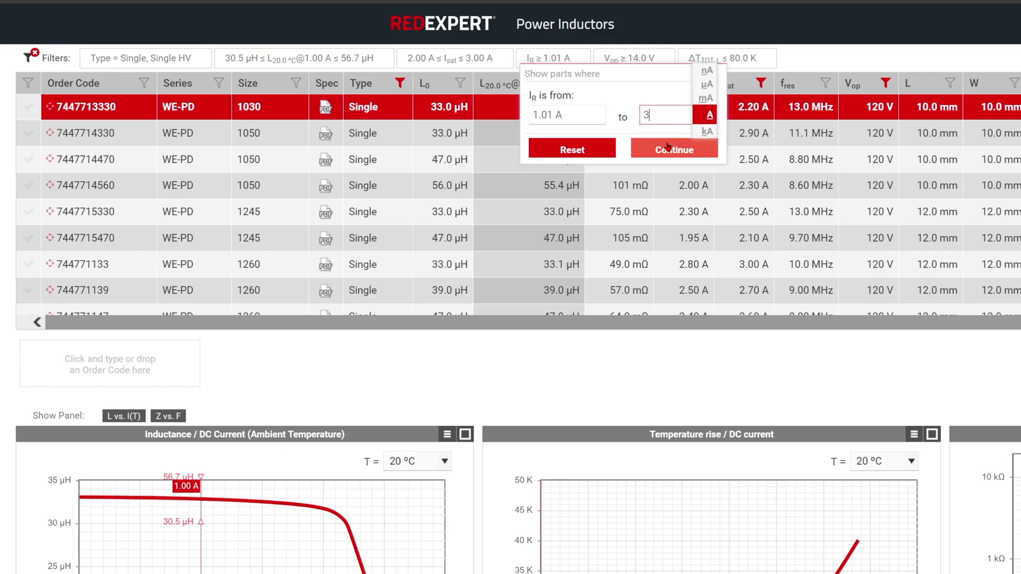
{"action": "left_click", "coordinate": [570, 143]}
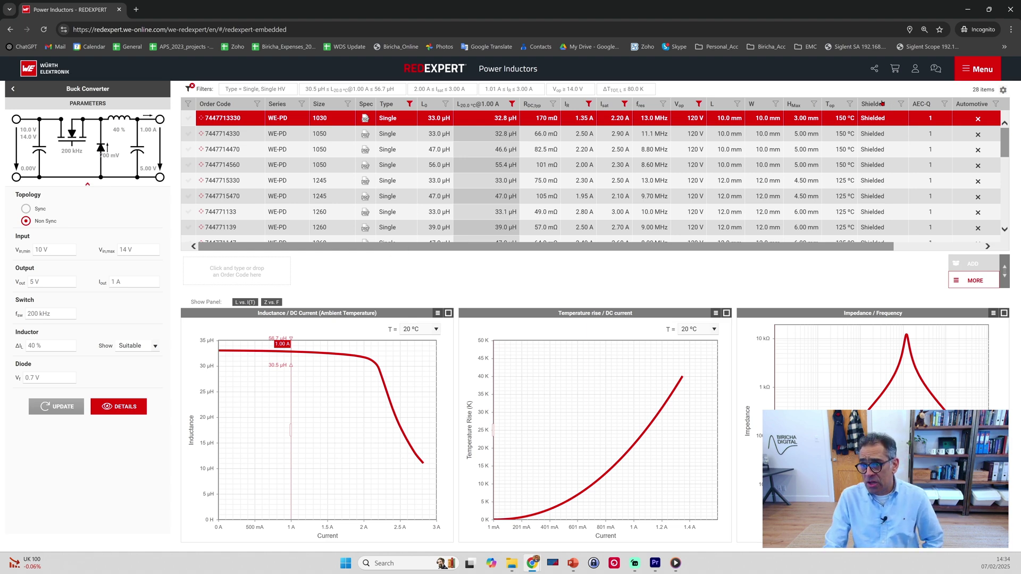
- Filter the inductor list to Shielded parts only
{"action": "left_click", "coordinate": [901, 104]}
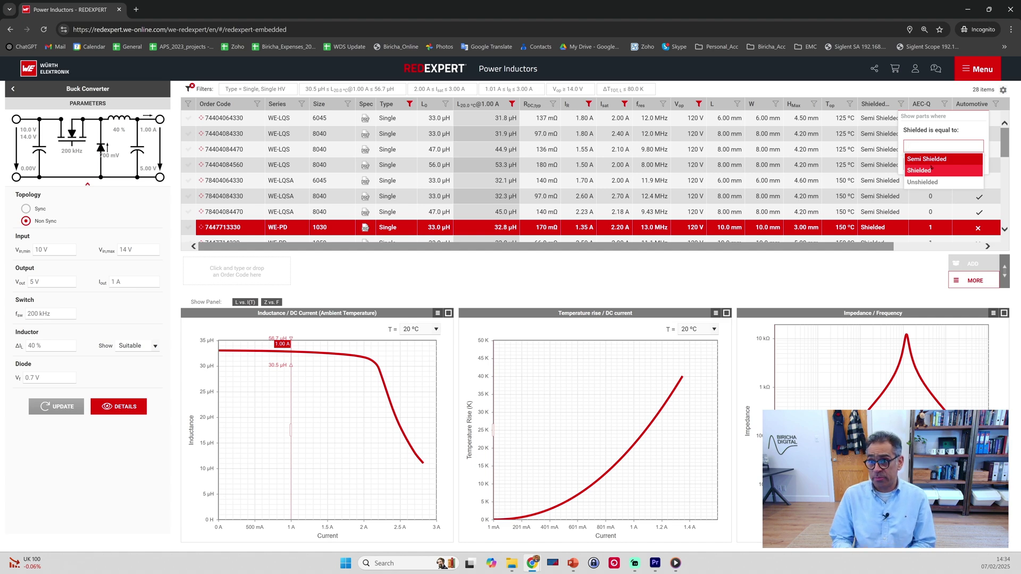
{"action": "left_click", "coordinate": [932, 169]}
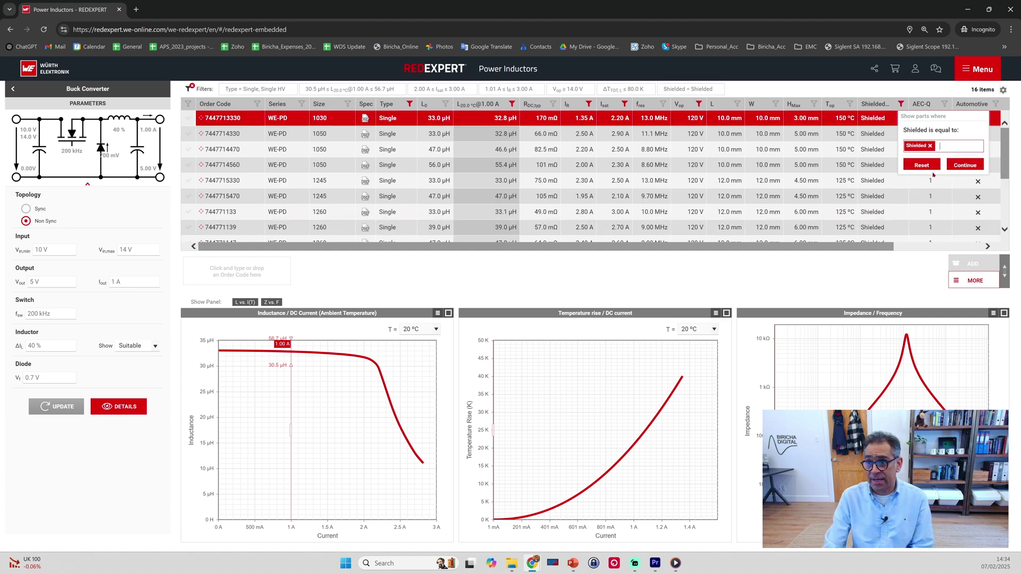
{"action": "left_click", "coordinate": [964, 165]}
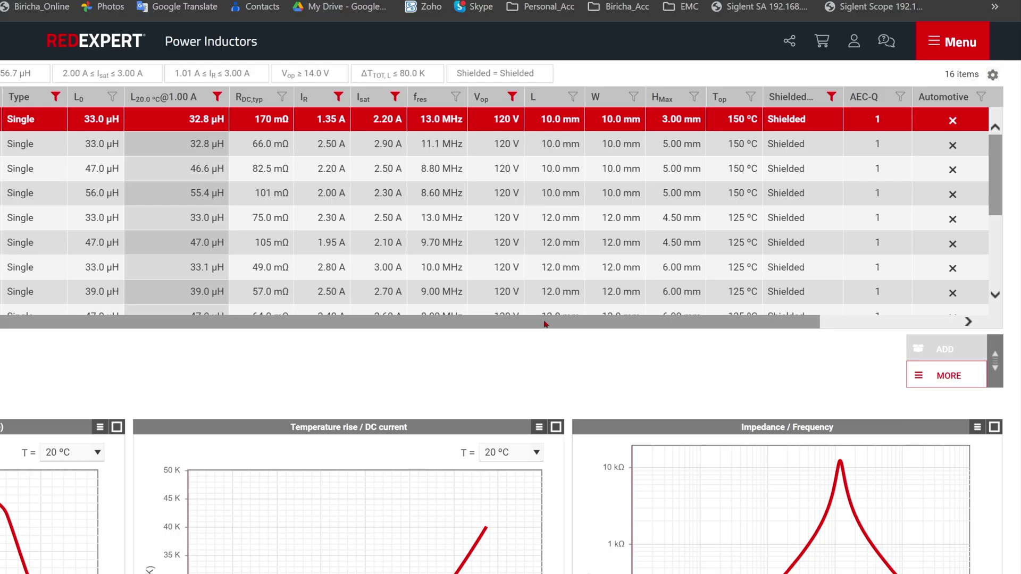
- Filter the core material to Iron Powder and MnZn / NiZn
{"action": "left_click_drag", "start_coordinate": [545, 323], "coordinate": [742, 330]}
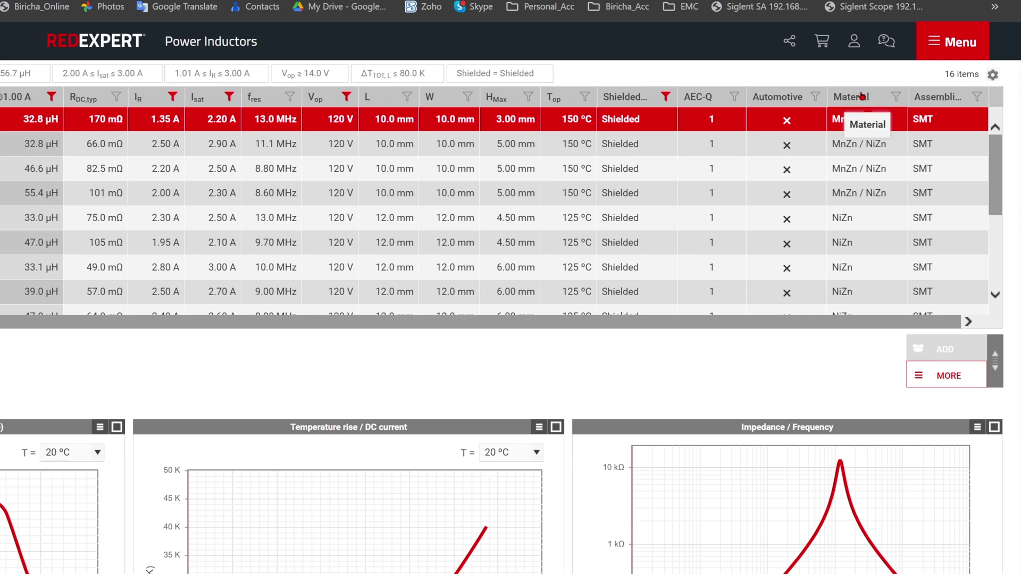
{"action": "left_click", "coordinate": [898, 96]}
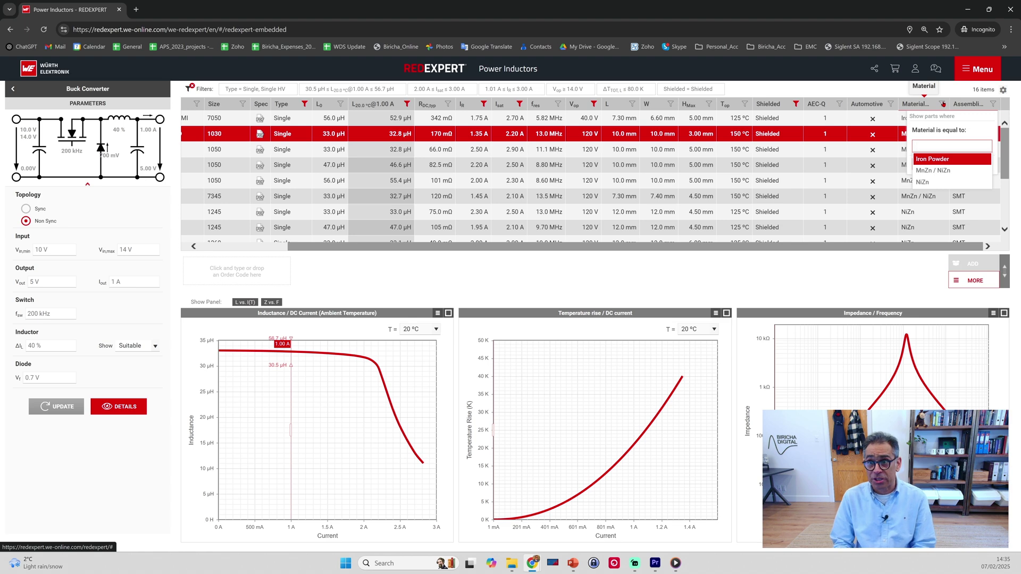
{"action": "left_click", "coordinate": [935, 159]}
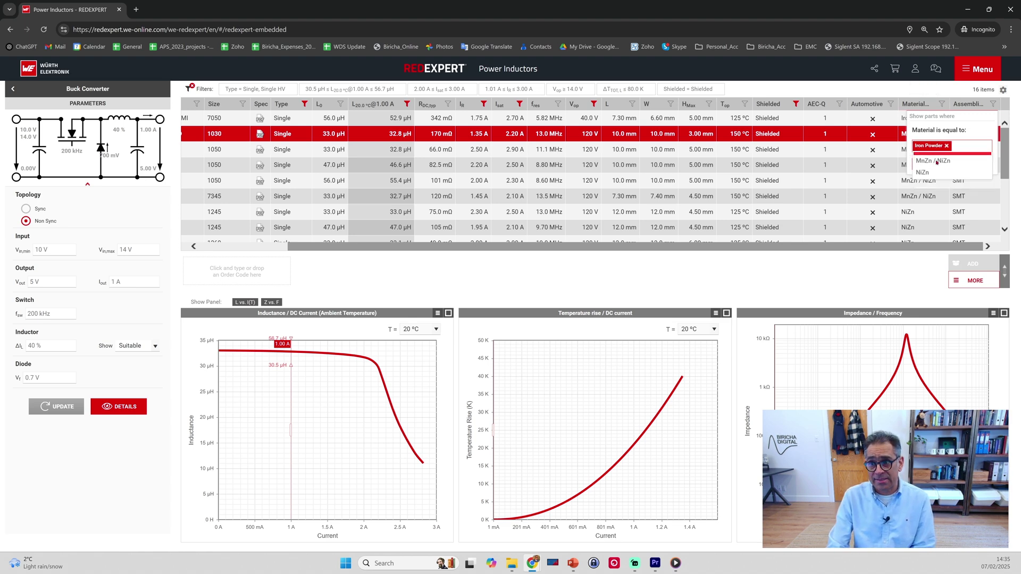
{"action": "left_click", "coordinate": [953, 149]}
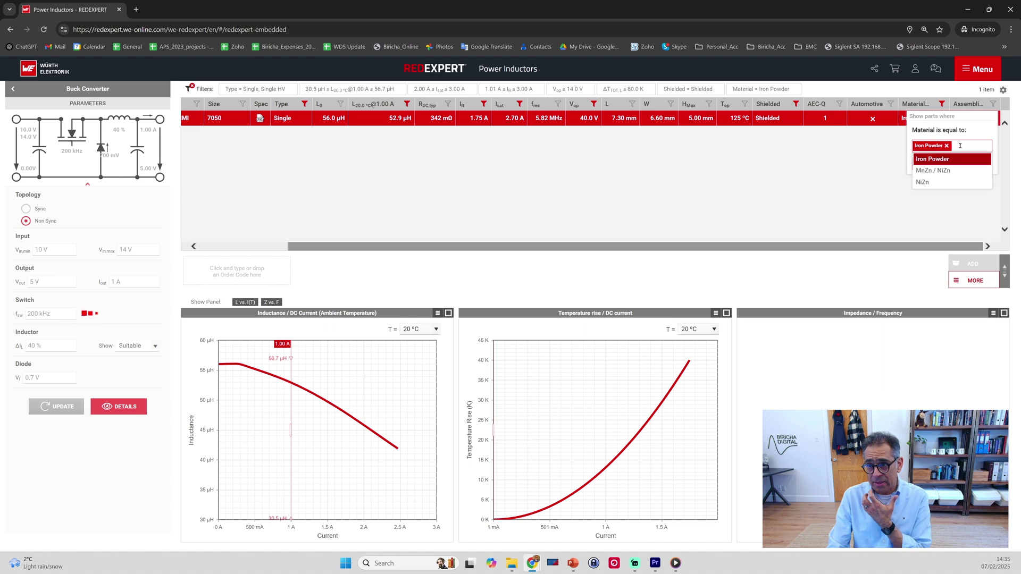
{"action": "left_click", "coordinate": [952, 171]}
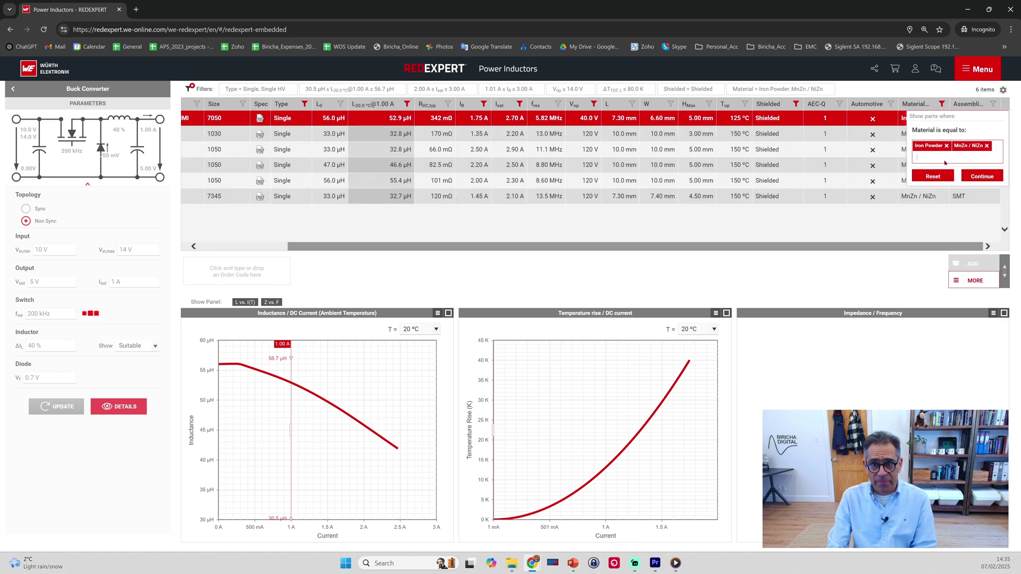
{"action": "left_click", "coordinate": [983, 176]}
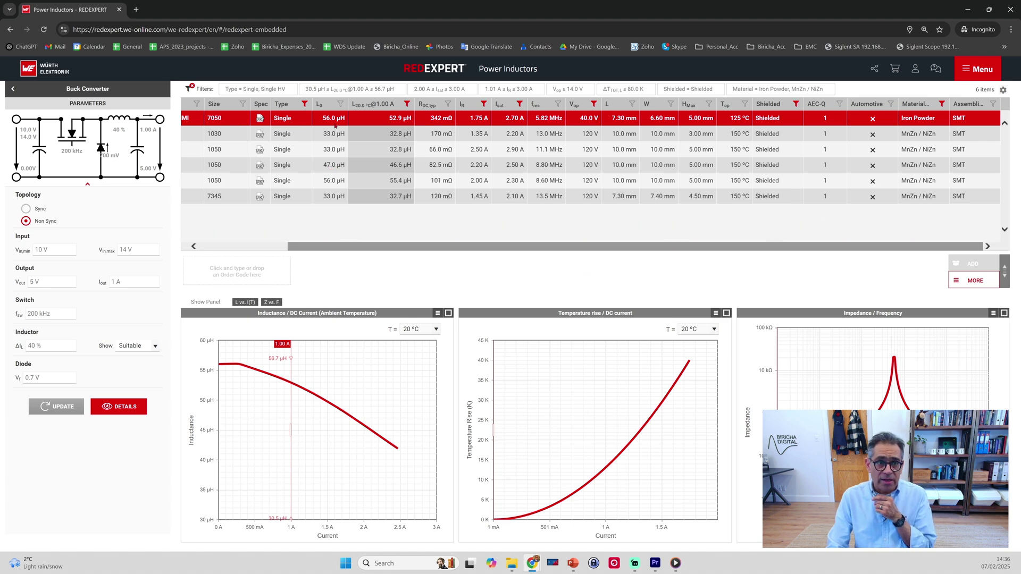
- Add the 56.0 µH WE-LHMI 7050 and WE-PD 1050 inductors to the comparison and highlight the WE-PD part's curves
{"action": "left_click_drag", "start_coordinate": [218, 253], "coordinate": [171, 250]}
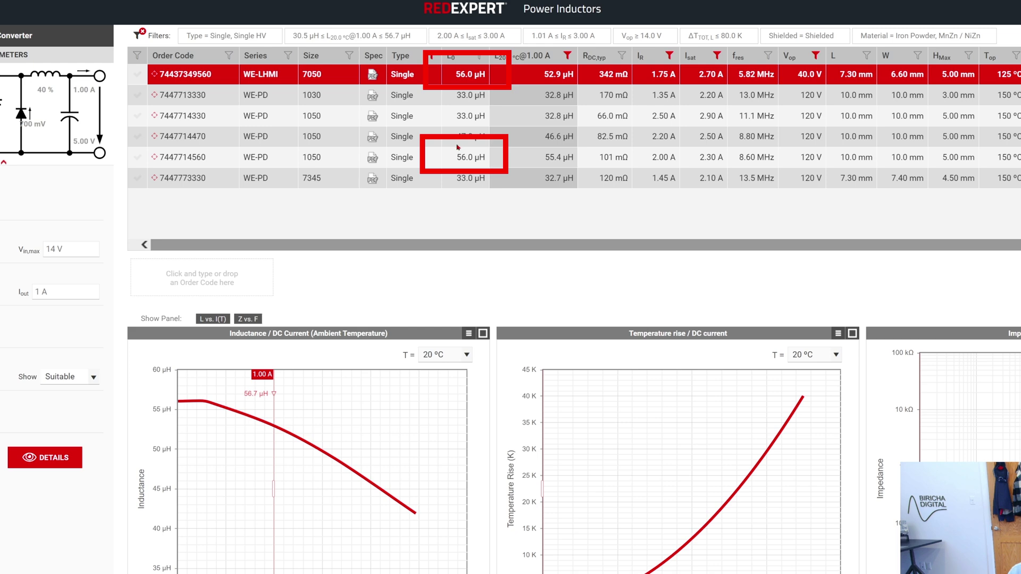
{"action": "left_click", "coordinate": [136, 74]}
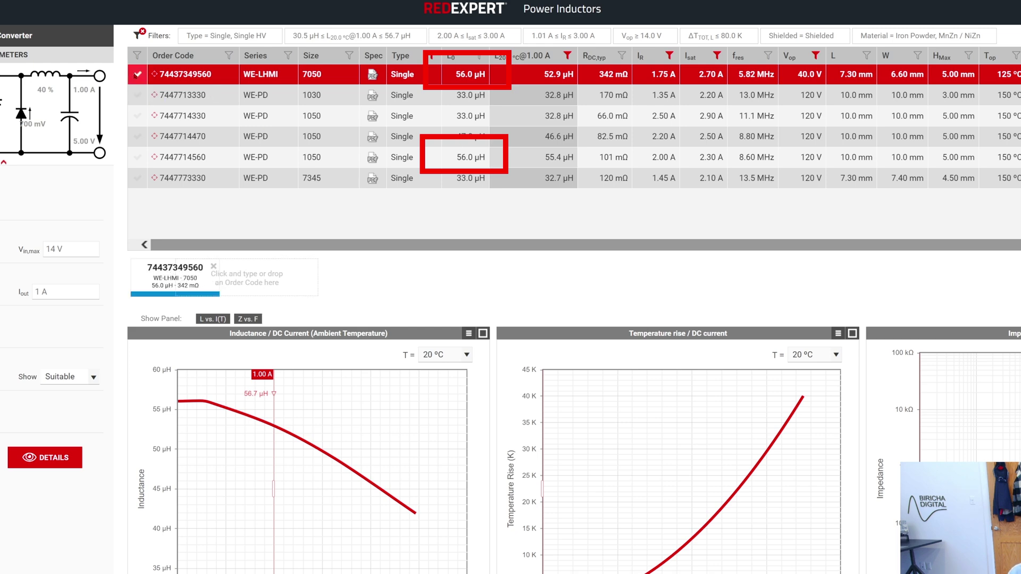
{"action": "left_click", "coordinate": [136, 157]}
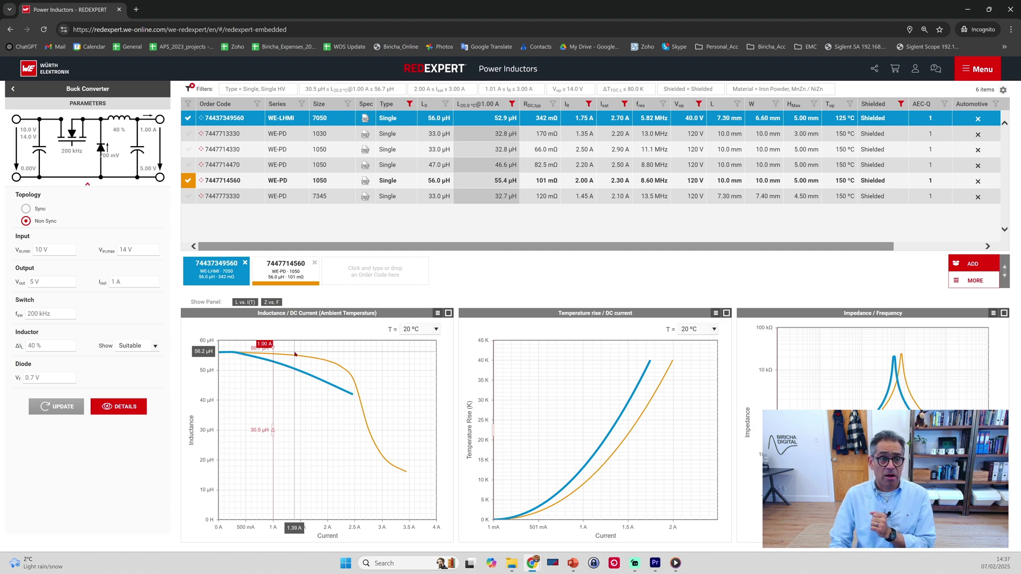
{"action": "left_click", "coordinate": [233, 185]}
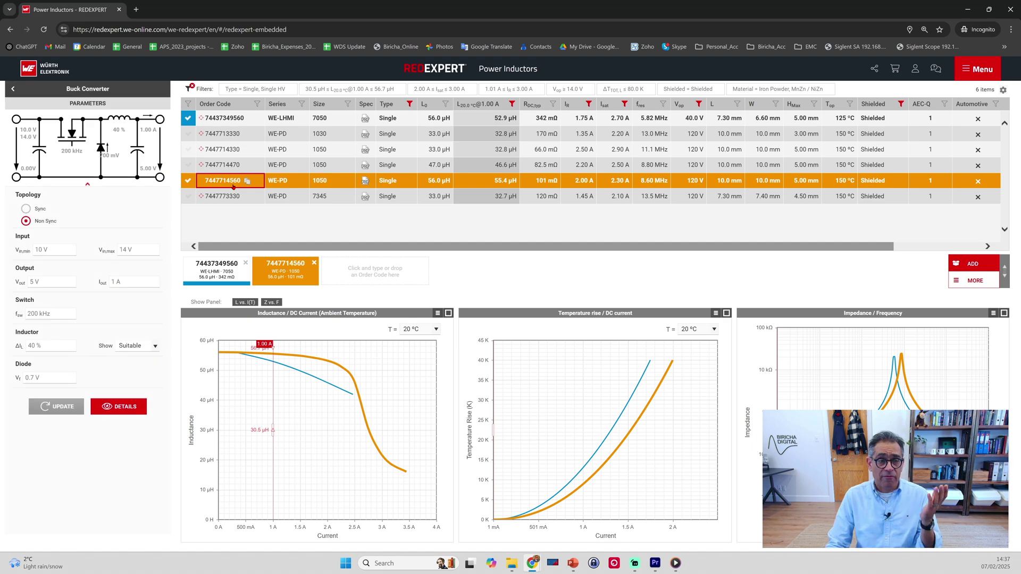